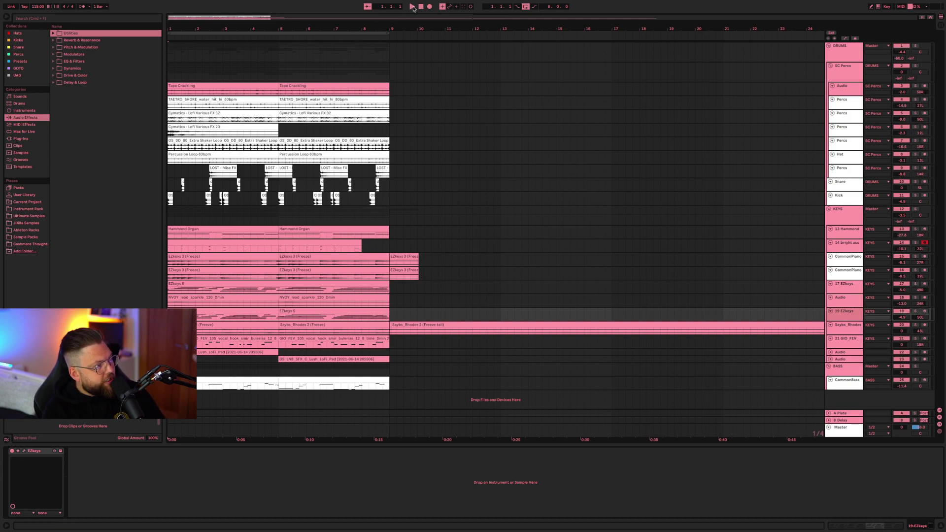
Examine the MIDI notes of the second clip on the 19 EZkeys track in an enlarged piano roll
{"action": "mouse_move", "coordinate": [404, 2]}
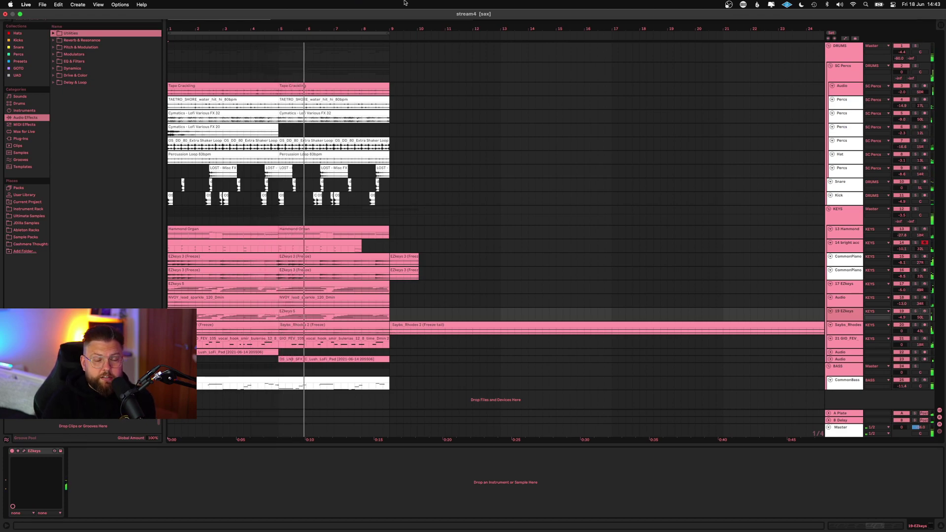
{"action": "left_click", "coordinate": [349, 309]}
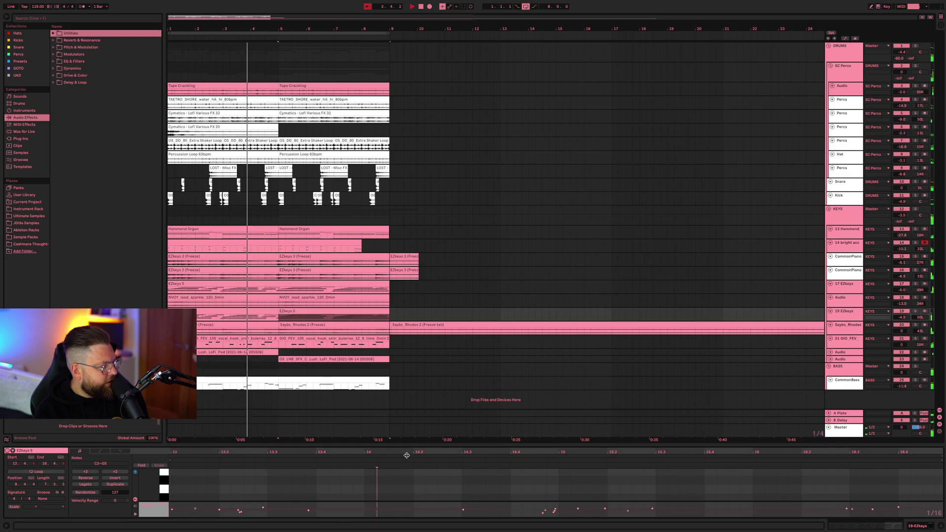
{"action": "left_click_drag", "start_coordinate": [408, 445], "coordinate": [390, 217]}
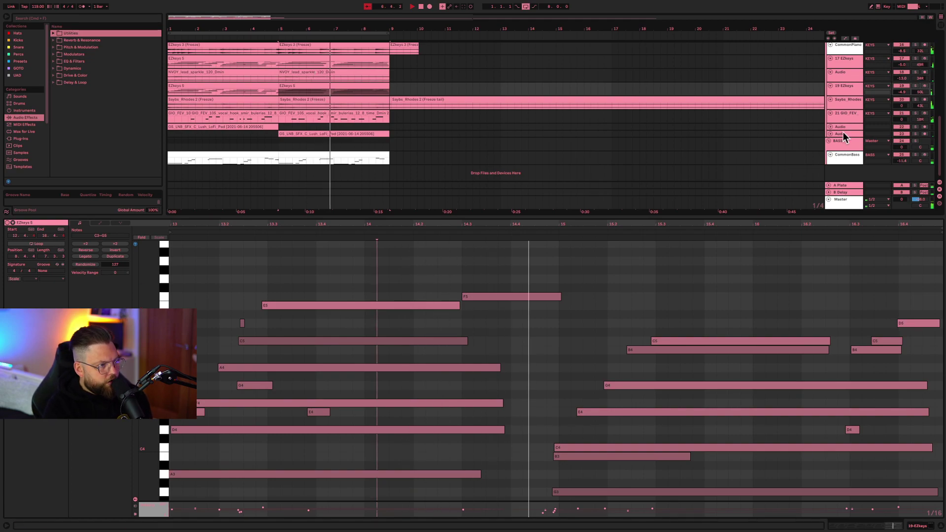
{"action": "scroll", "coordinate": [862, 132], "scroll_direction": "up", "scroll_amount": 1}
{"action": "left_click_drag", "start_coordinate": [729, 216], "coordinate": [663, 446]}
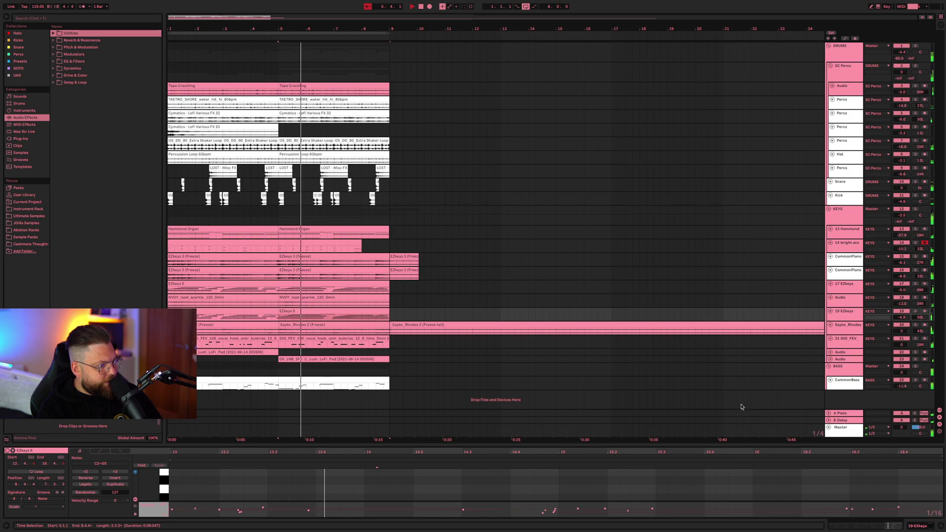
{"action": "left_click", "coordinate": [331, 310]}
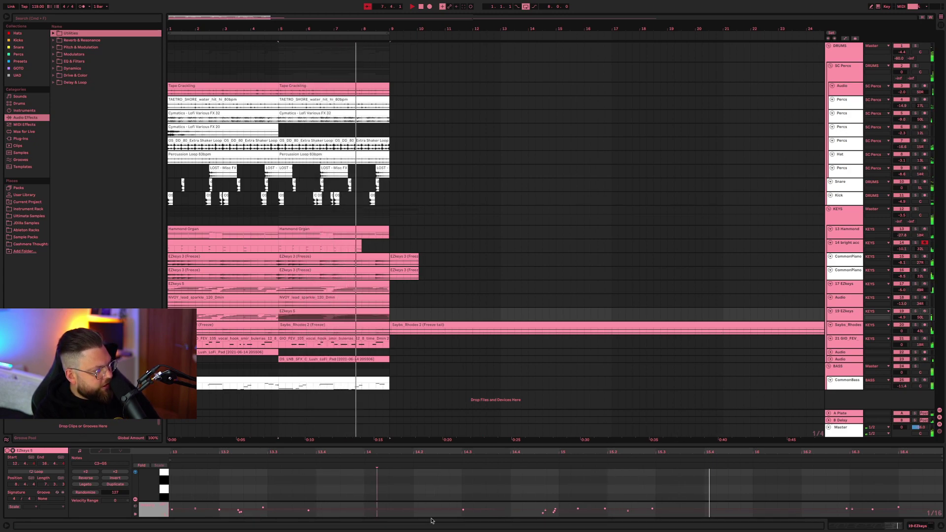
{"action": "scroll", "coordinate": [447, 482], "scroll_direction": "down", "scroll_amount": 5}
{"action": "scroll", "coordinate": [447, 482], "scroll_direction": "up", "scroll_amount": 1}
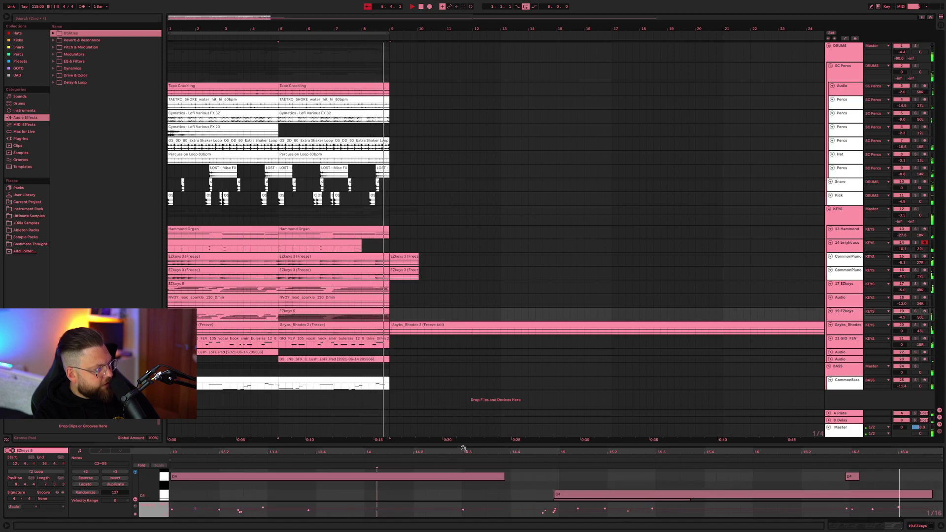
{"action": "left_click_drag", "start_coordinate": [462, 444], "coordinate": [435, 12]}
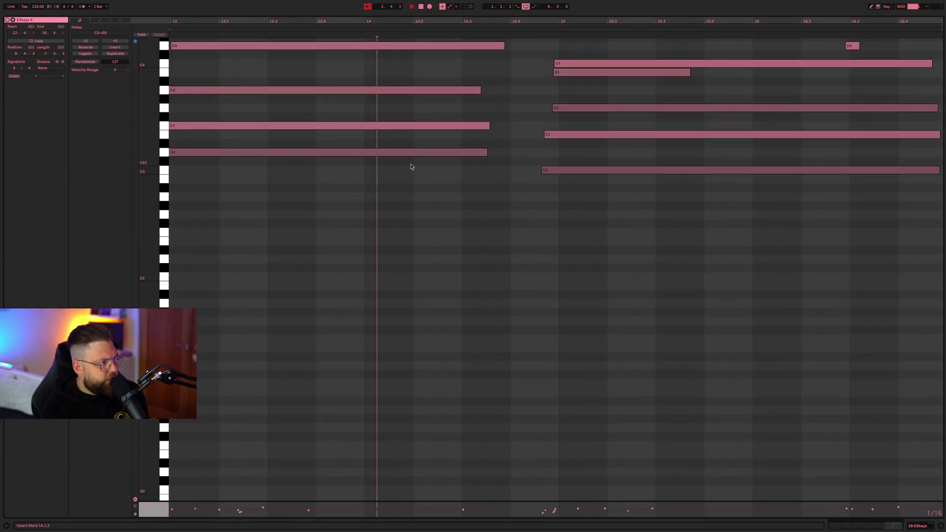
{"action": "key", "text": "shift+Tab"}
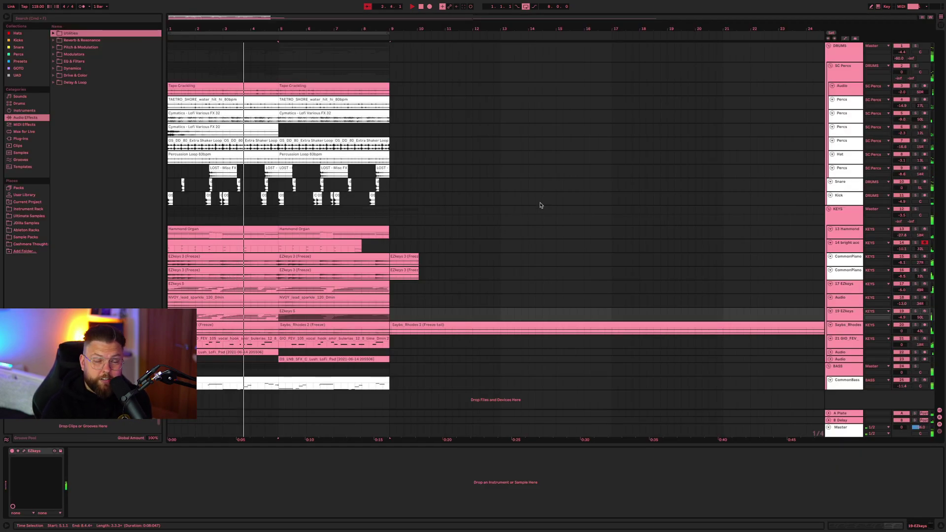
Delete the very short D5 note just above the start of the long C5 note in the EZkeys clip
{"action": "key", "text": "shift+Tab"}
{"action": "scroll", "coordinate": [474, 214], "scroll_direction": "up", "scroll_amount": 10}
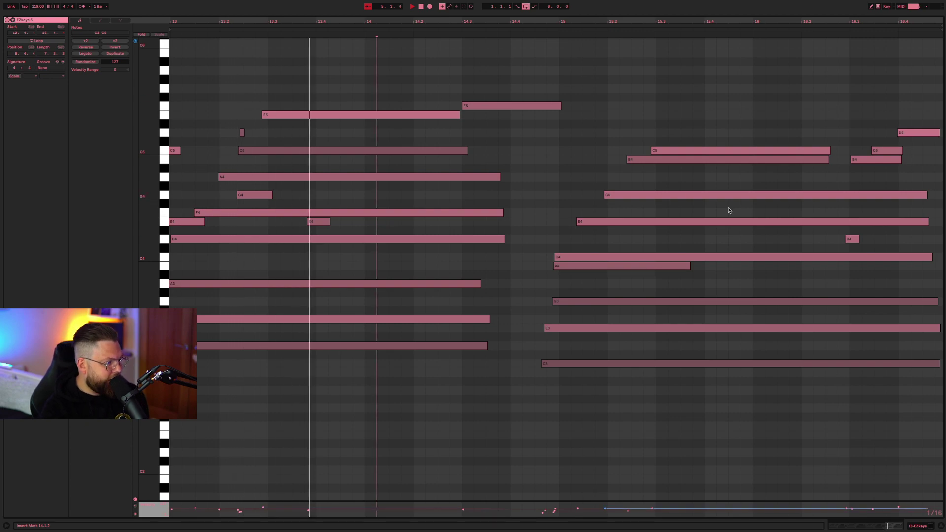
{"action": "left_click", "coordinate": [239, 137]}
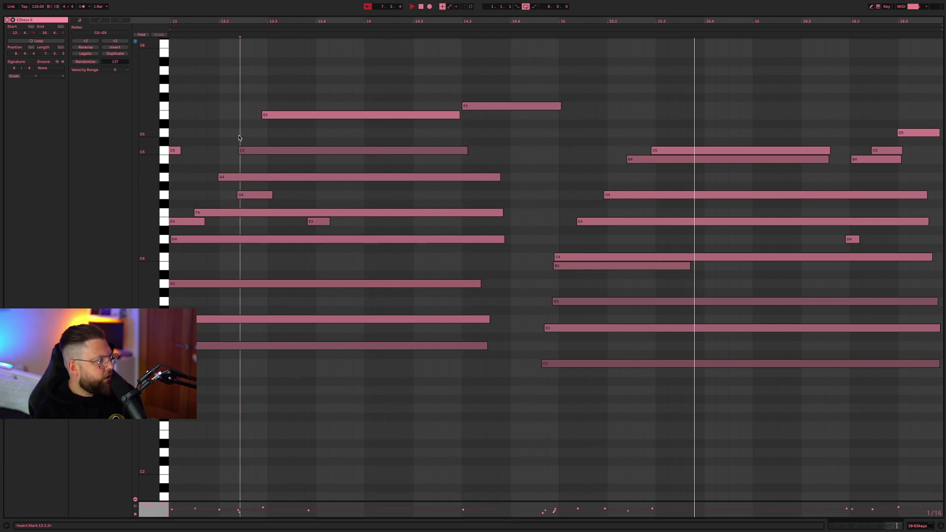
Nudge the E5 note that starts the short descending run in the second Hammond Organ clip slightly earlier
{"action": "key", "text": "shift+Tab"}
{"action": "double_click", "coordinate": [327, 231]}
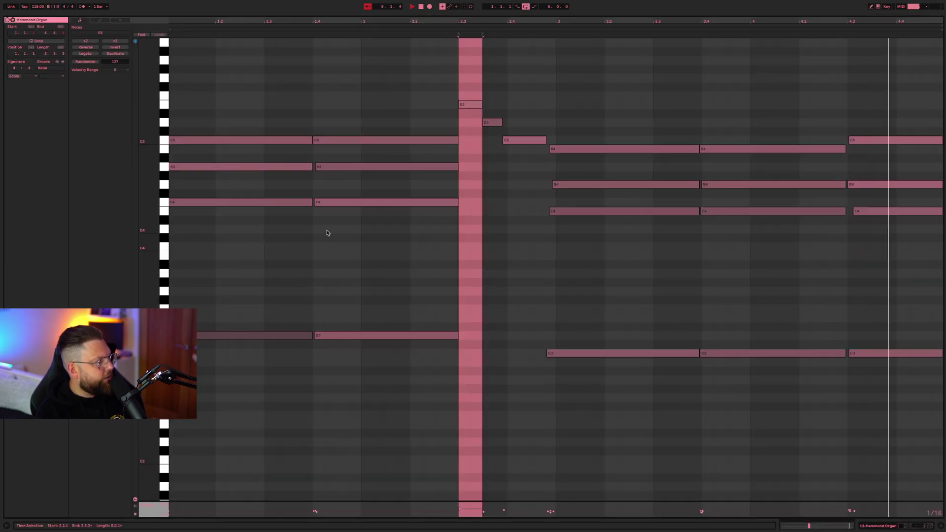
{"action": "left_click", "coordinate": [512, 258]}
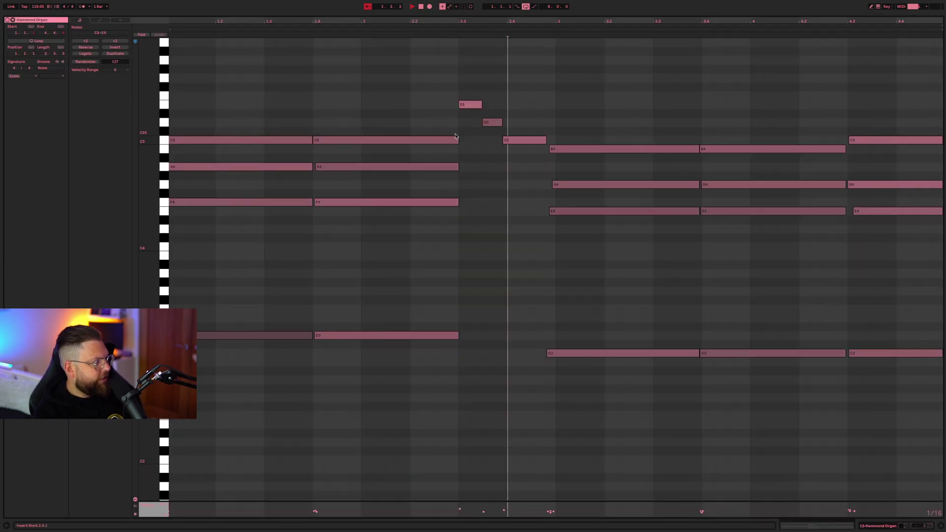
{"action": "left_click_drag", "start_coordinate": [469, 105], "coordinate": [466, 101]}
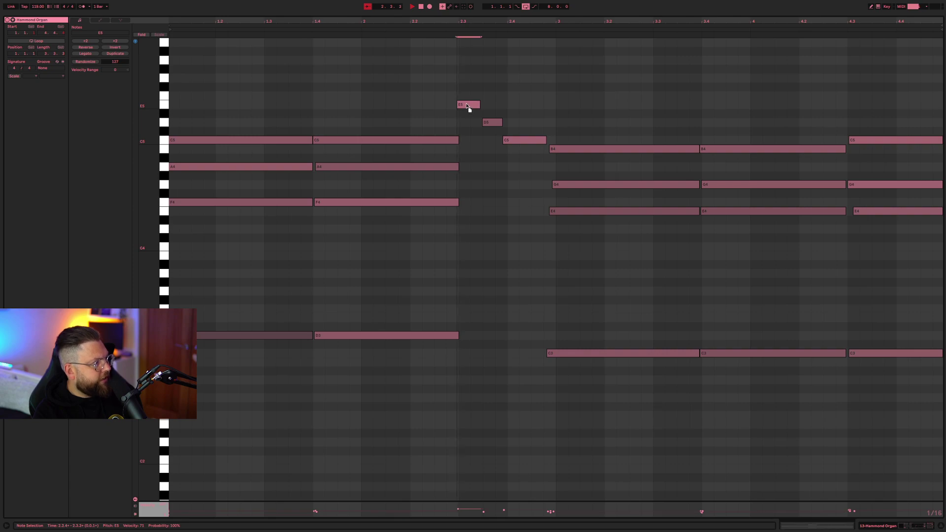
{"action": "key", "text": "shift+Tab"}
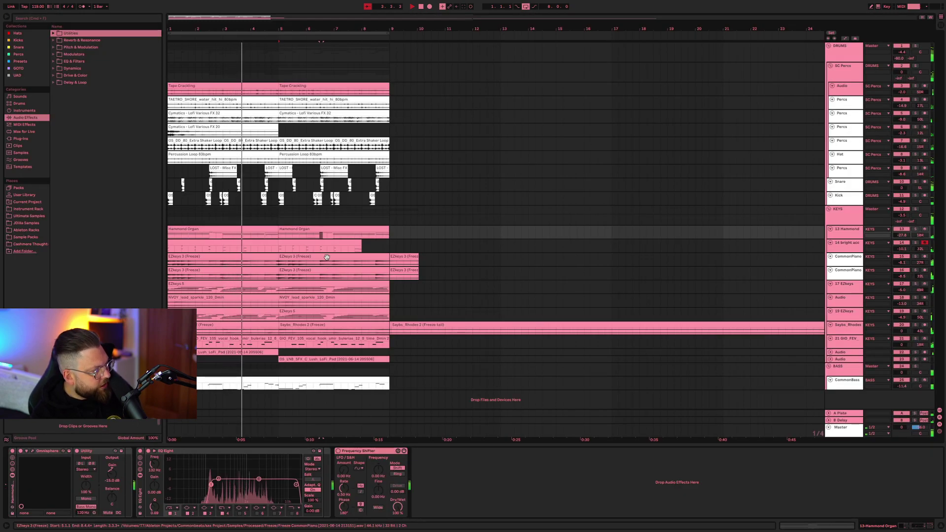
Look over the second frozen EZkeys clip on the first CommonPiano track and the Master track's device chain
{"action": "double_click", "coordinate": [326, 259]}
{"action": "key", "text": "ctrl+alt+e"}
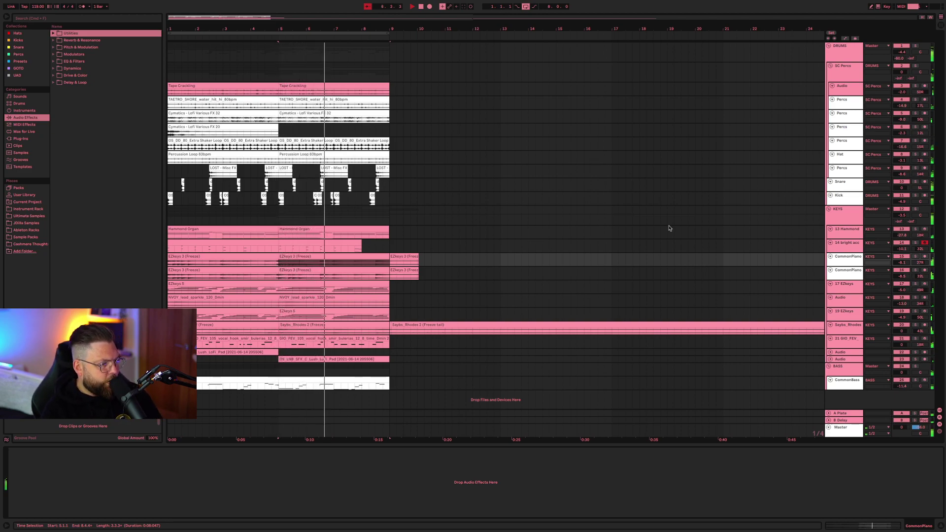
{"action": "left_click", "coordinate": [847, 429]}
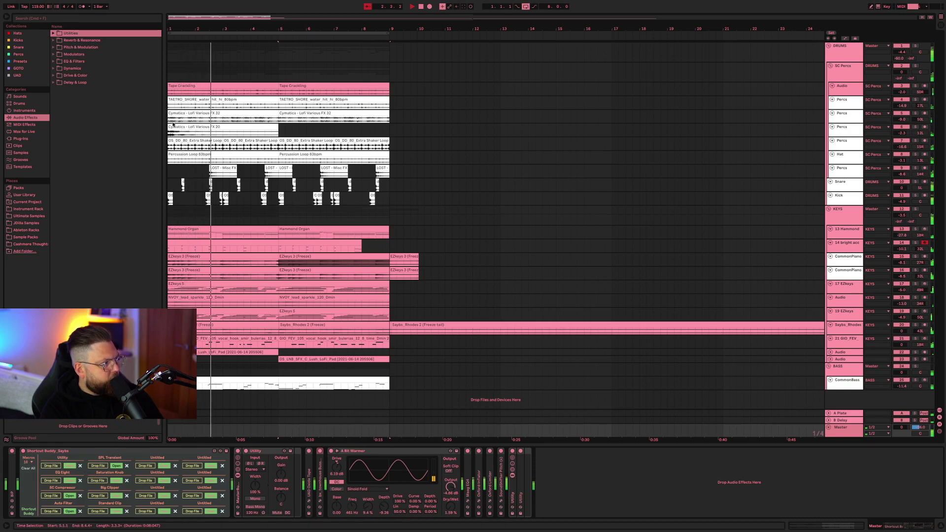
Add a Utility audio effect to the Rhodes track
{"action": "left_click", "coordinate": [848, 333]}
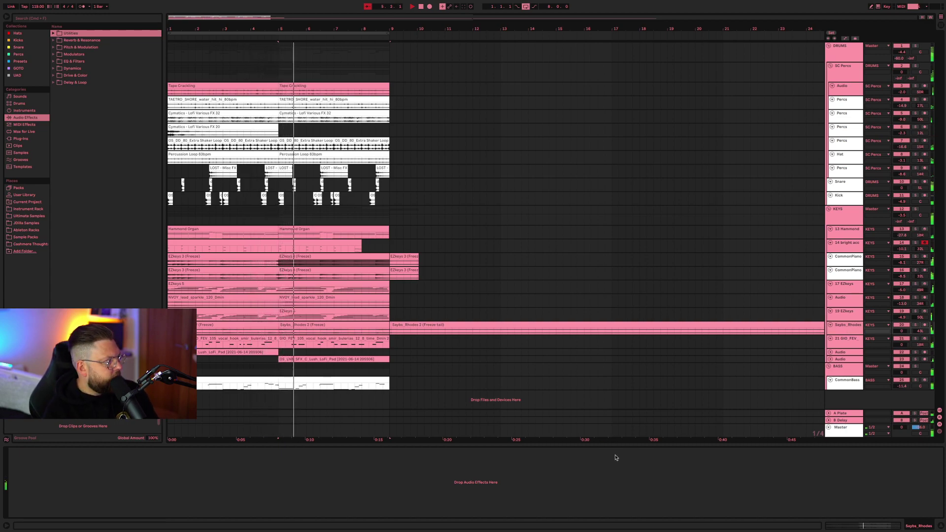
{"action": "left_click", "coordinate": [23, 117]}
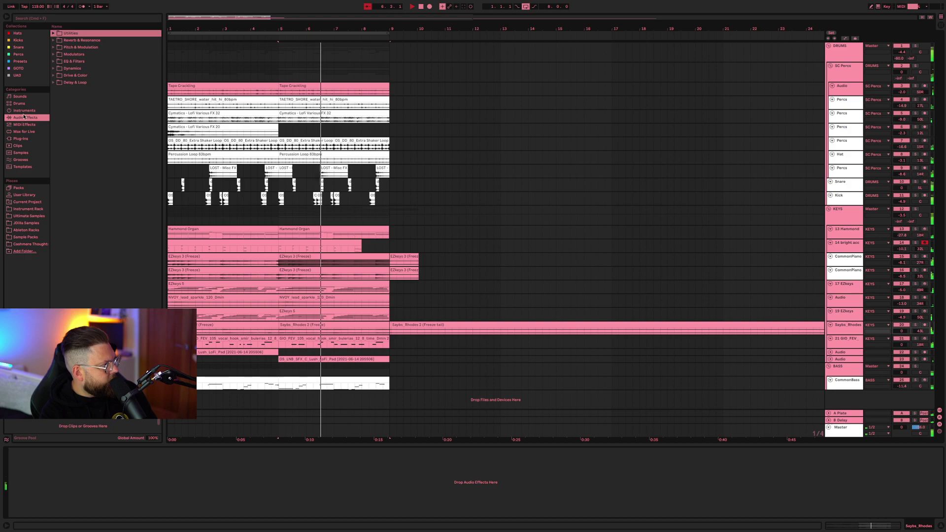
{"action": "left_click", "coordinate": [74, 33]}
{"action": "left_click", "coordinate": [76, 40]}
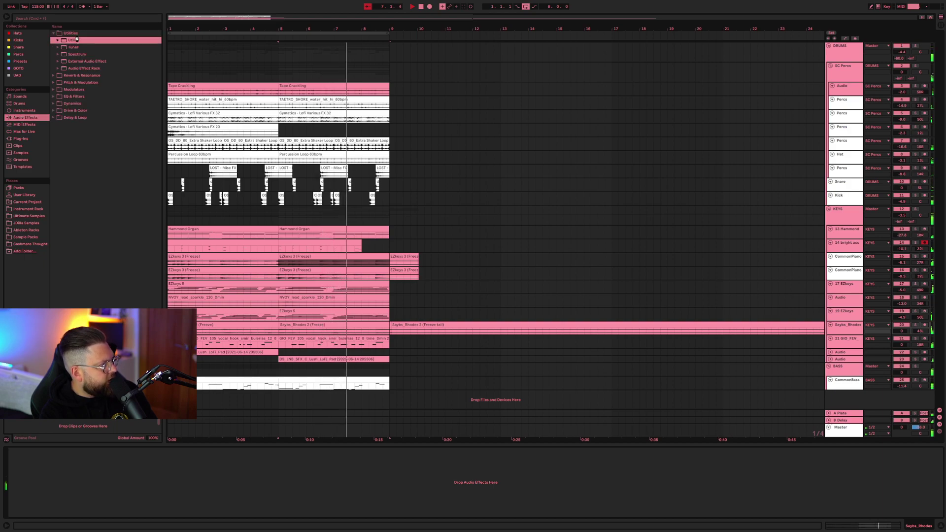
{"action": "double_click", "coordinate": [77, 40]}
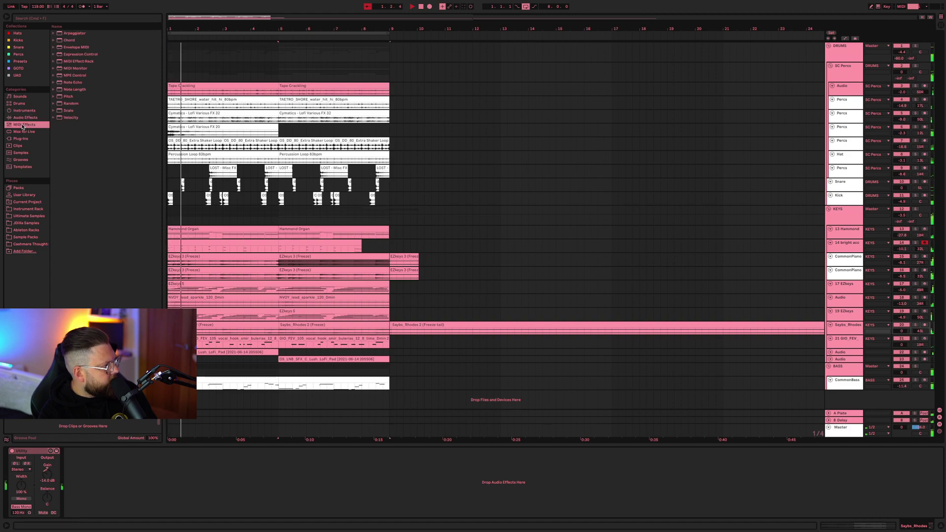
Add a second Utility and an EQ Eight to the Rhodes track, with the EQ's low cut at about 138 Hz
{"action": "left_click", "coordinate": [69, 96]}
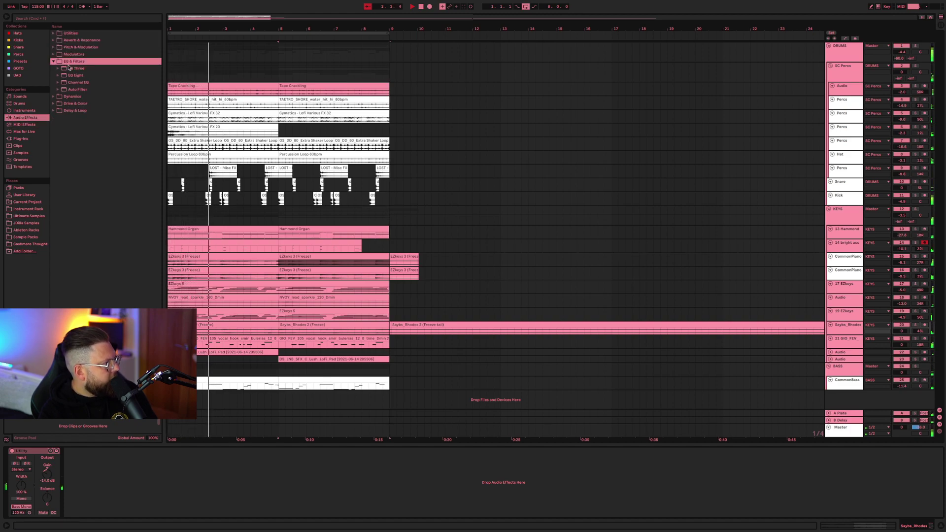
{"action": "left_click", "coordinate": [126, 488]}
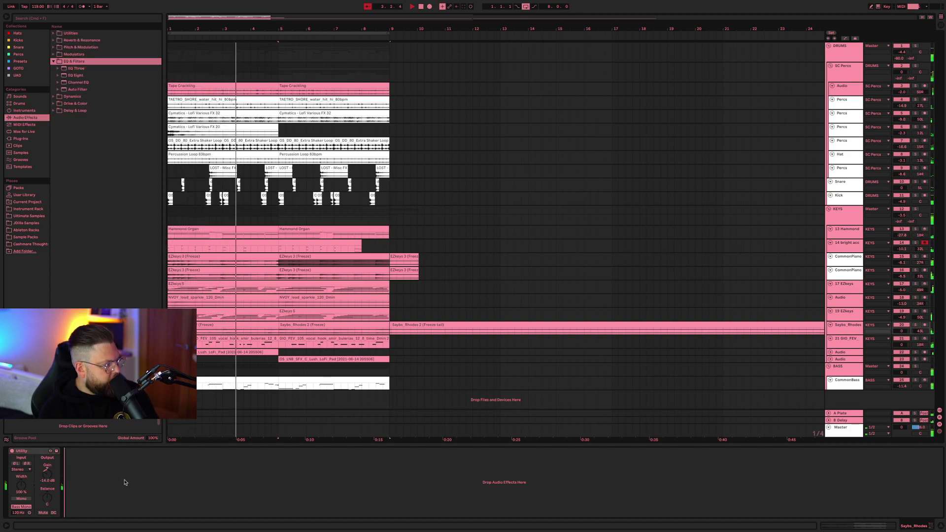
{"action": "key", "text": "super+v"}
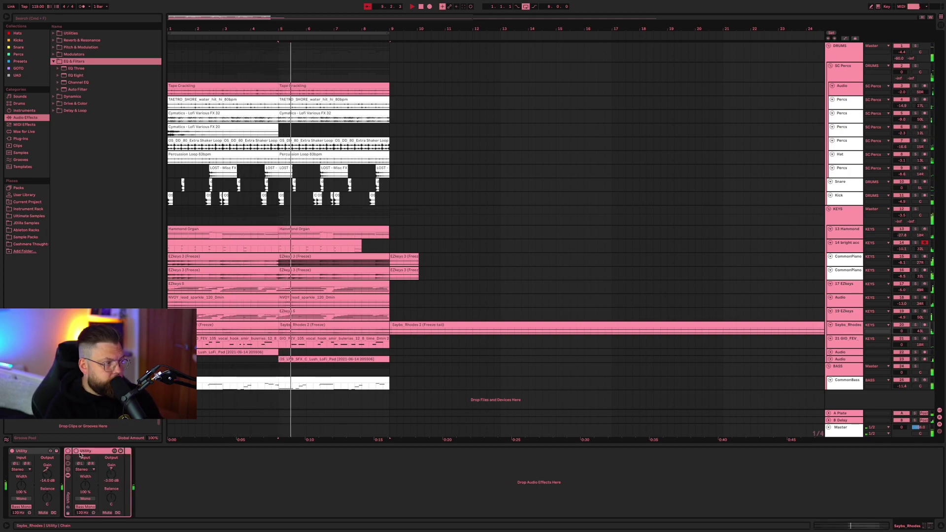
{"action": "key", "text": "super+v"}
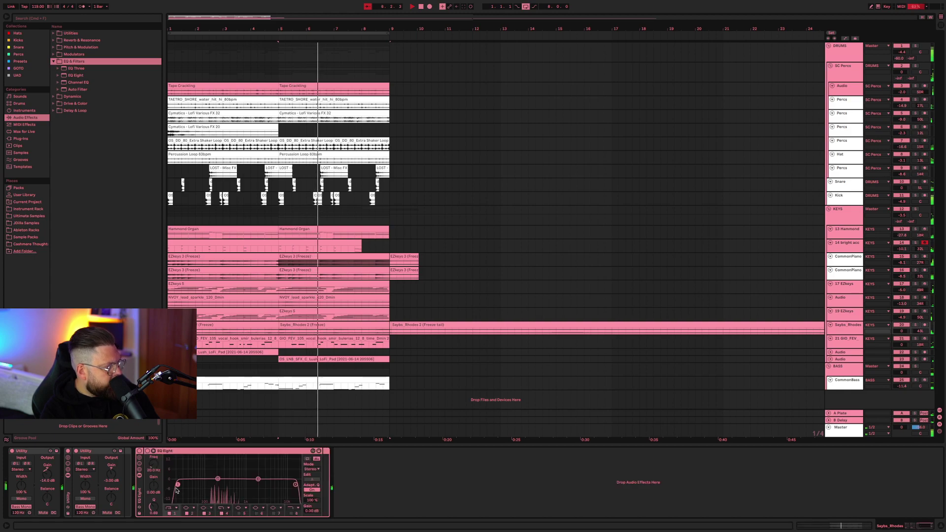
{"action": "left_click_drag", "start_coordinate": [207, 483], "coordinate": [211, 485]}
Add a Compressor to the Rhodes track, sidechain it from the Kick, and lower its threshold to about -30.3 dB
{"action": "key", "text": "super+v"}
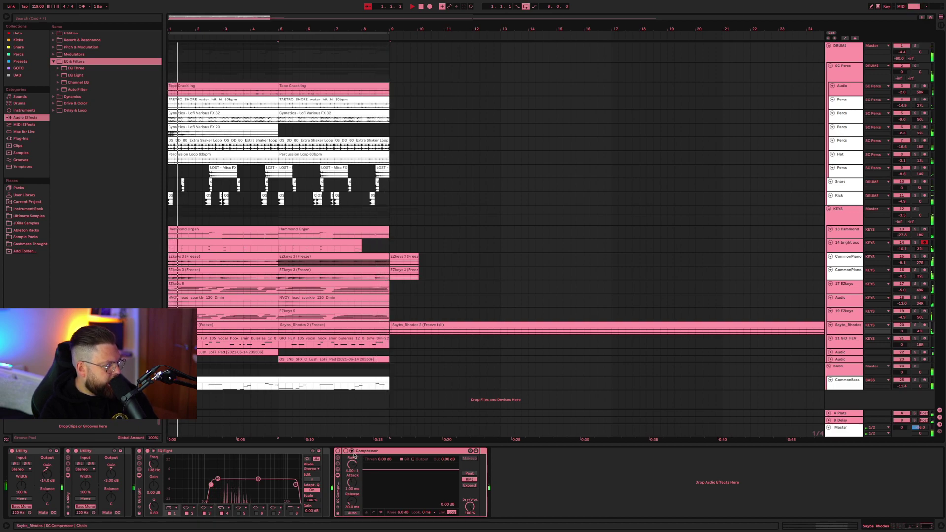
{"action": "left_click", "coordinate": [353, 451]}
{"action": "left_click", "coordinate": [357, 469]}
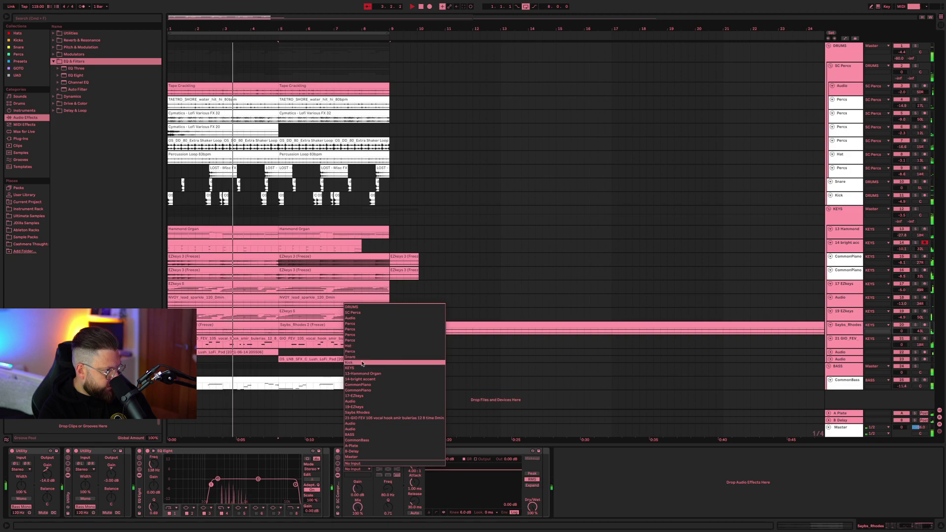
{"action": "left_click", "coordinate": [361, 362]}
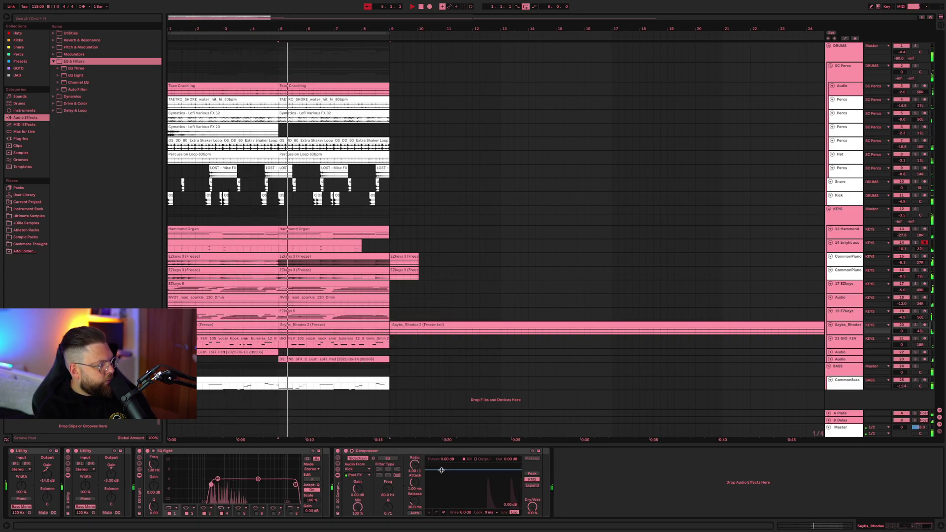
{"action": "left_click_drag", "start_coordinate": [442, 470], "coordinate": [441, 498]}
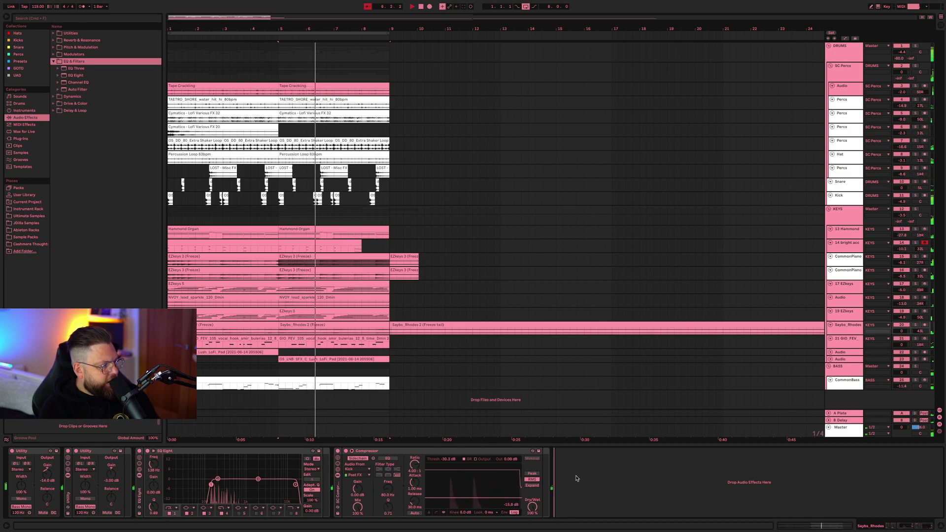
Add an Auto Filter after the Compressor on the Rhodes track and lower its low-pass cutoff slightly
{"action": "left_click_drag", "start_coordinate": [619, 459], "coordinate": [619, 461]}
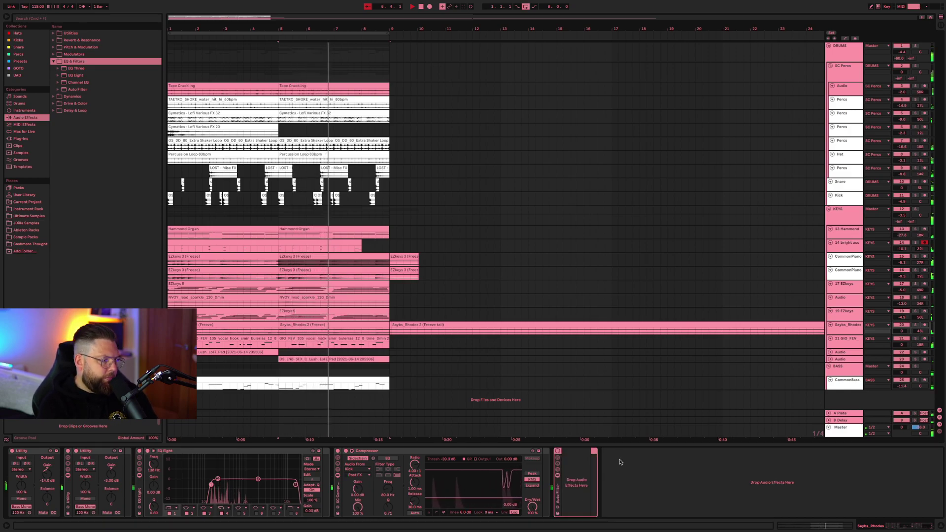
{"action": "left_click_drag", "start_coordinate": [652, 491], "coordinate": [646, 490]}
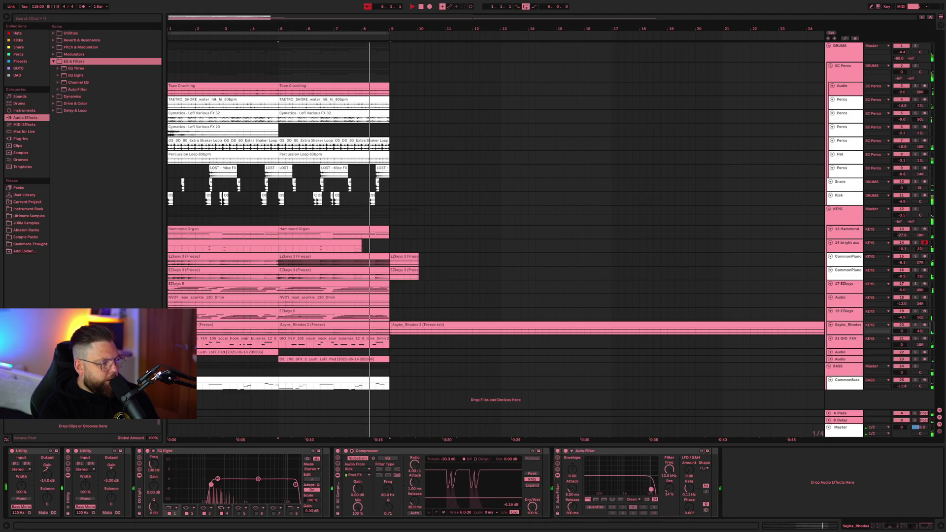